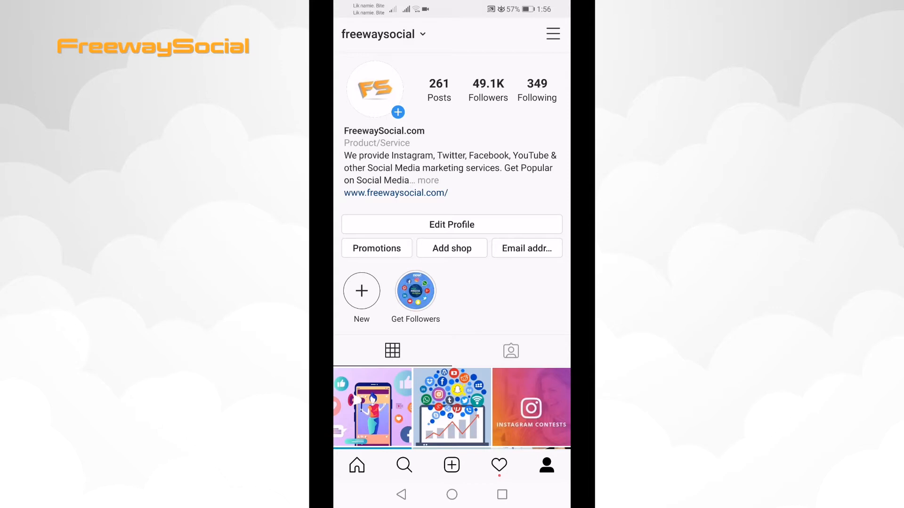
Navigate from the profile menu through Settings and Notifications to Email and SMS.
left_click(554, 34)
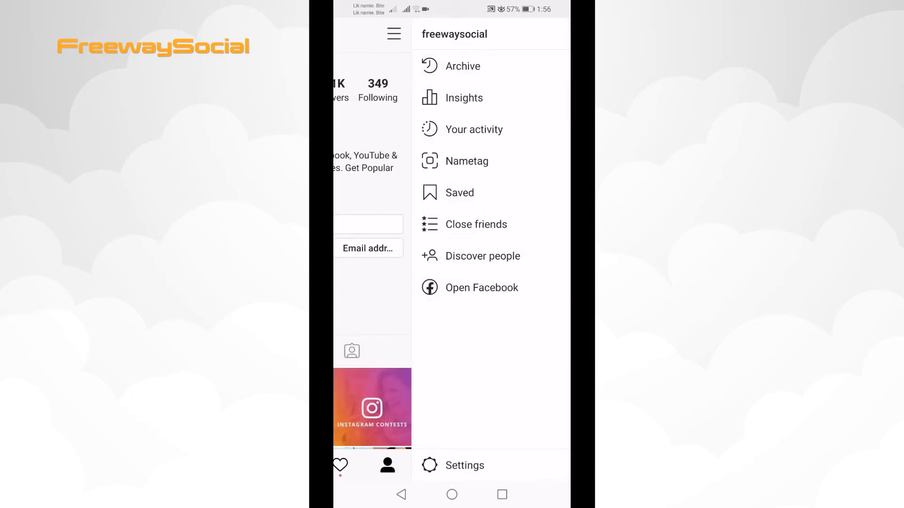
left_click(464, 465)
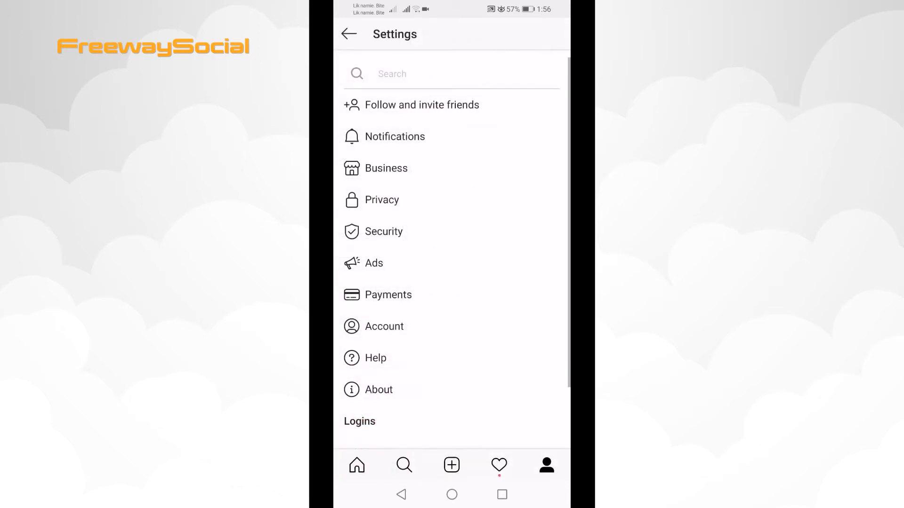
left_click(395, 137)
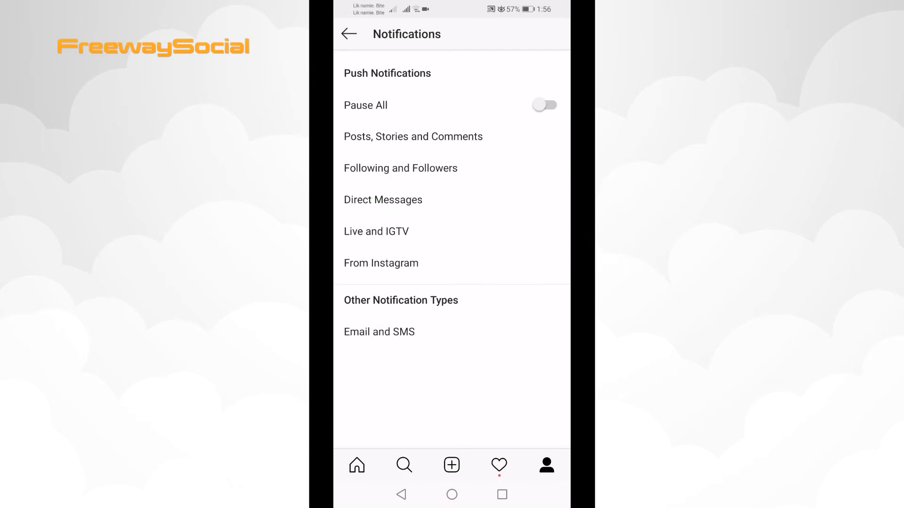
left_click(379, 332)
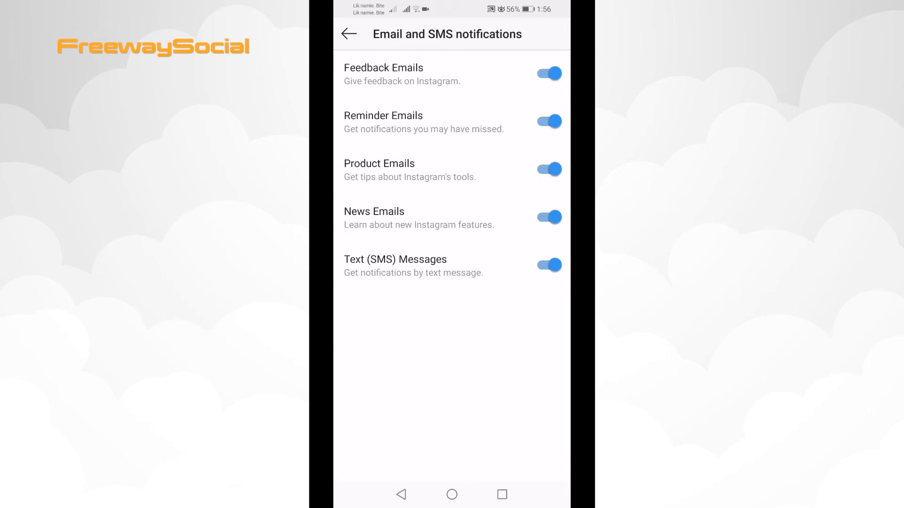
Turn off Feedback, Reminder, Product and News Emails and Text (SMS) Messages.
left_click(548, 74)
left_click(549, 122)
left_click(549, 169)
left_click(549, 217)
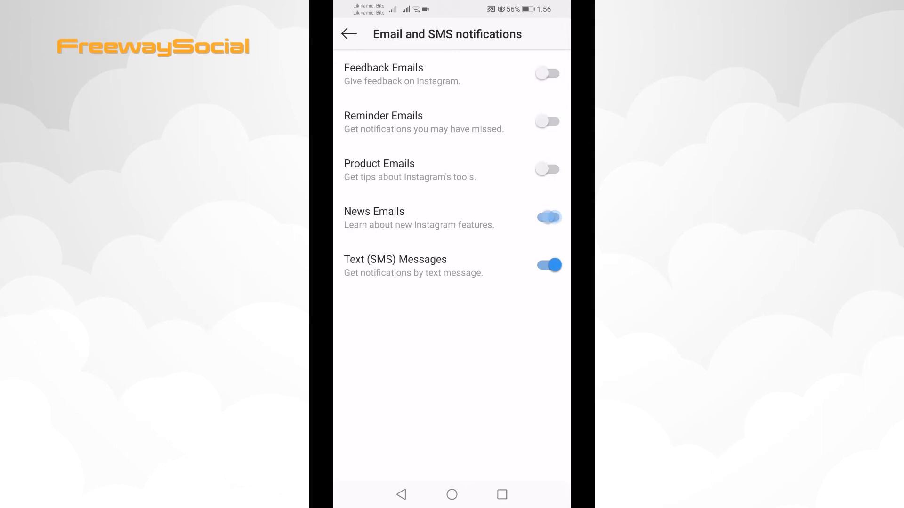
left_click(549, 265)
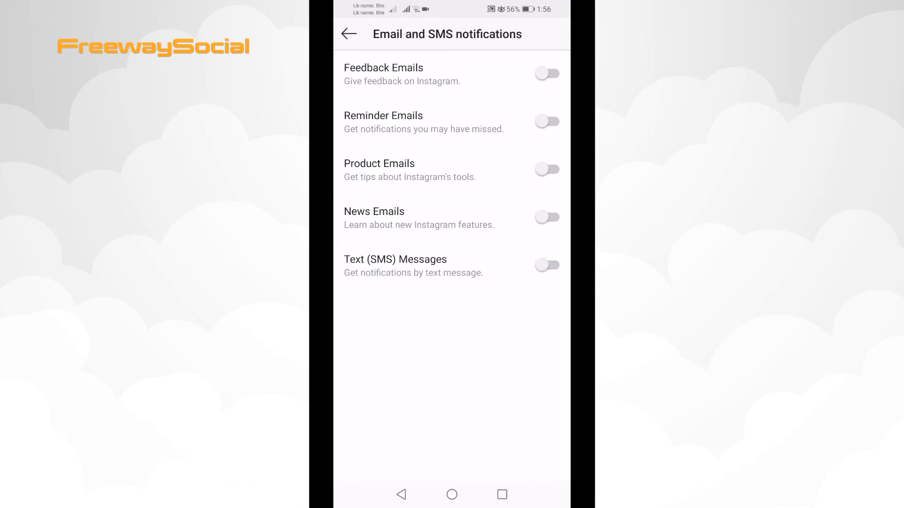